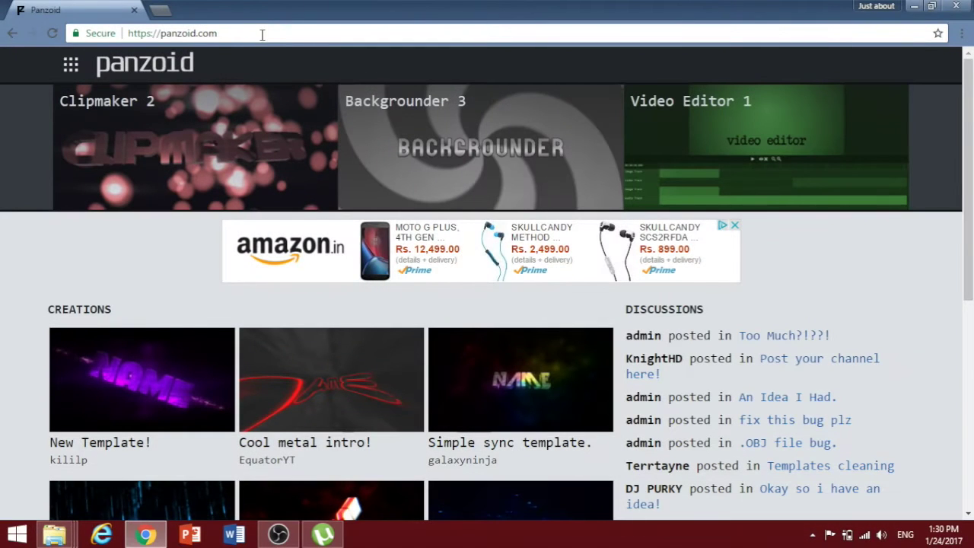
# - Go to Panzoid's Community Creations templates page through the site's grid menu
pyautogui.moveTo(219, 33); pyautogui.dragTo(128, 33)
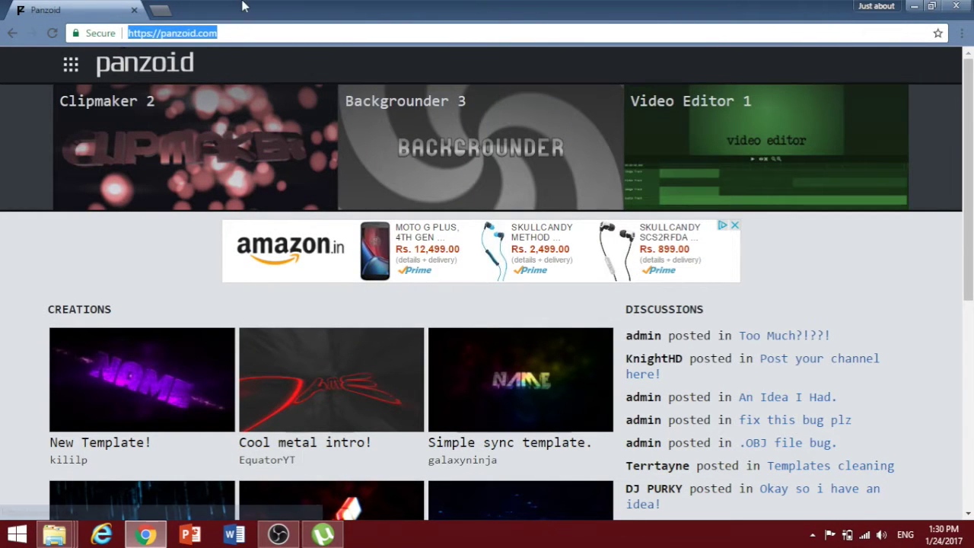
pyautogui.click(2, 214)
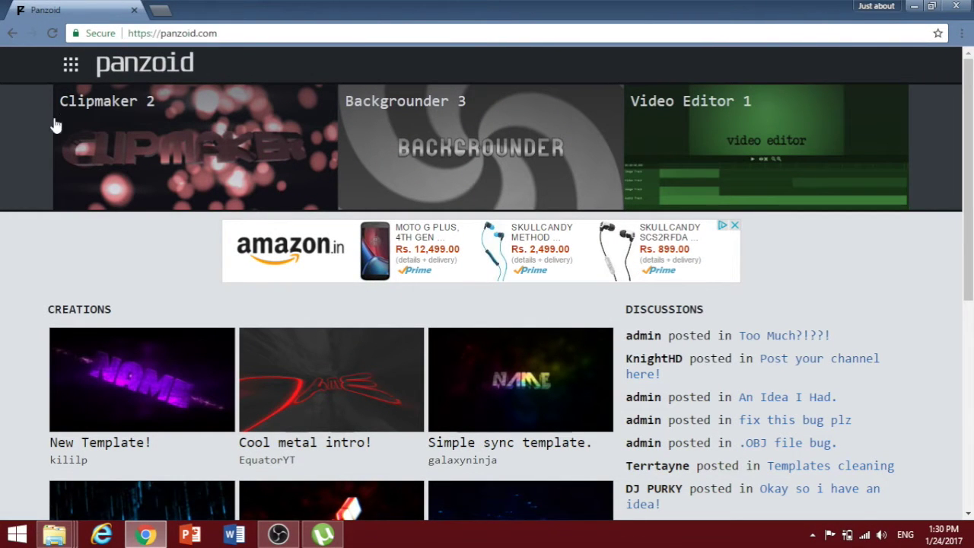
pyautogui.click(71, 66)
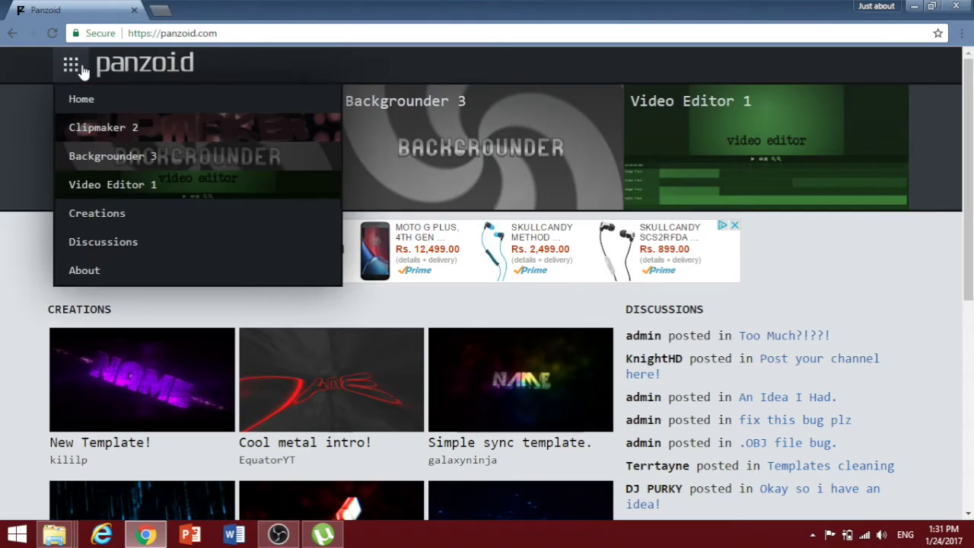
pyautogui.click(104, 216)
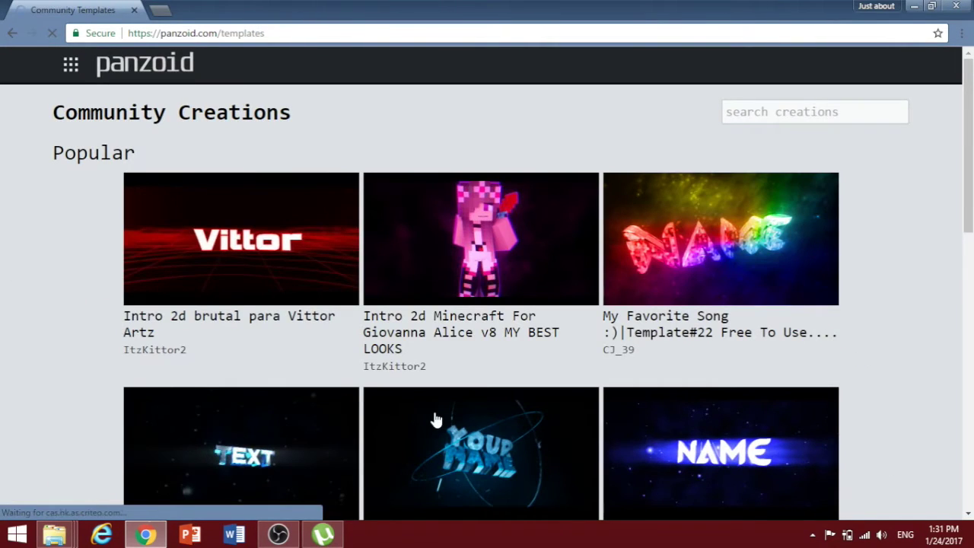
# - Expand the Community Creations list with 'show more' to reveal templates like 'insane intro template'
pyautogui.scroll(-2, 435, 417)
pyautogui.scroll(-7, 435, 418)
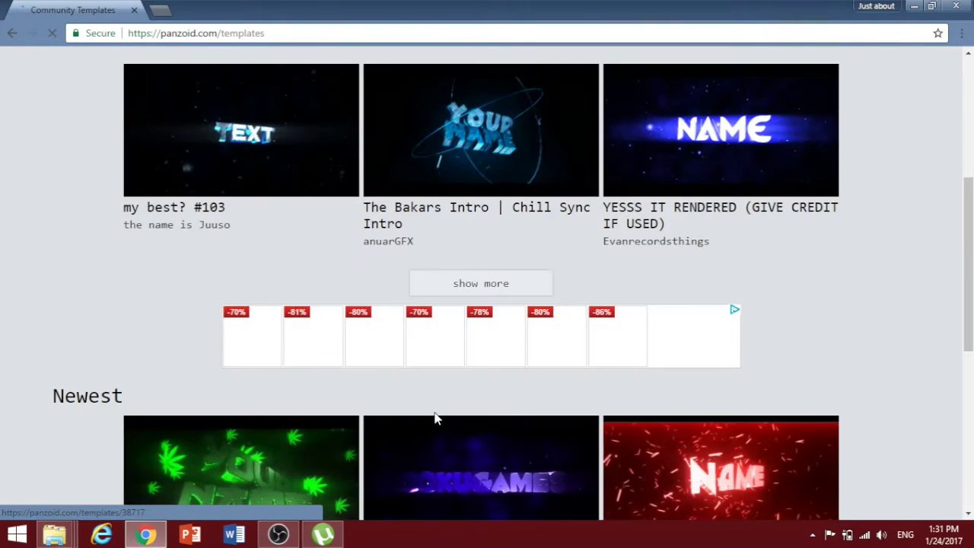
pyautogui.scroll(4, 435, 418)
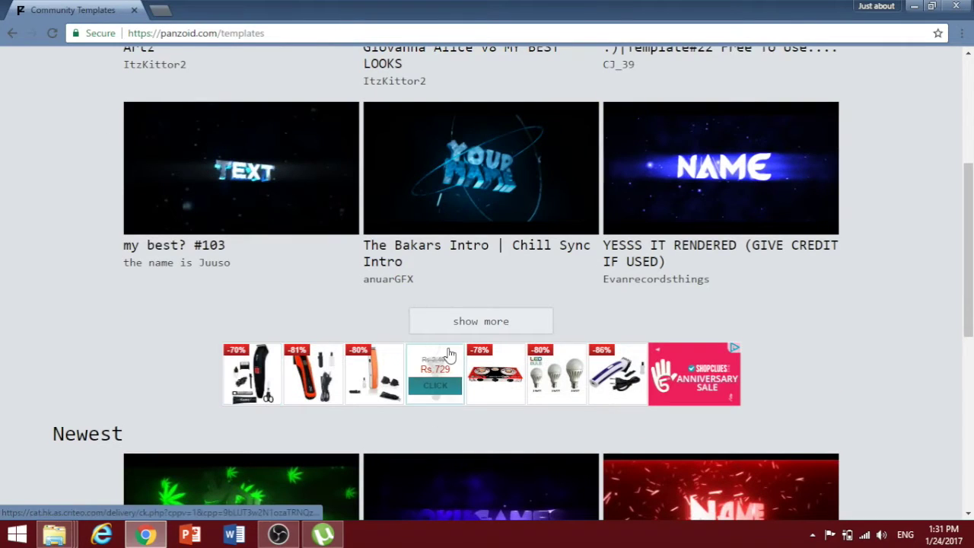
pyautogui.click(487, 322)
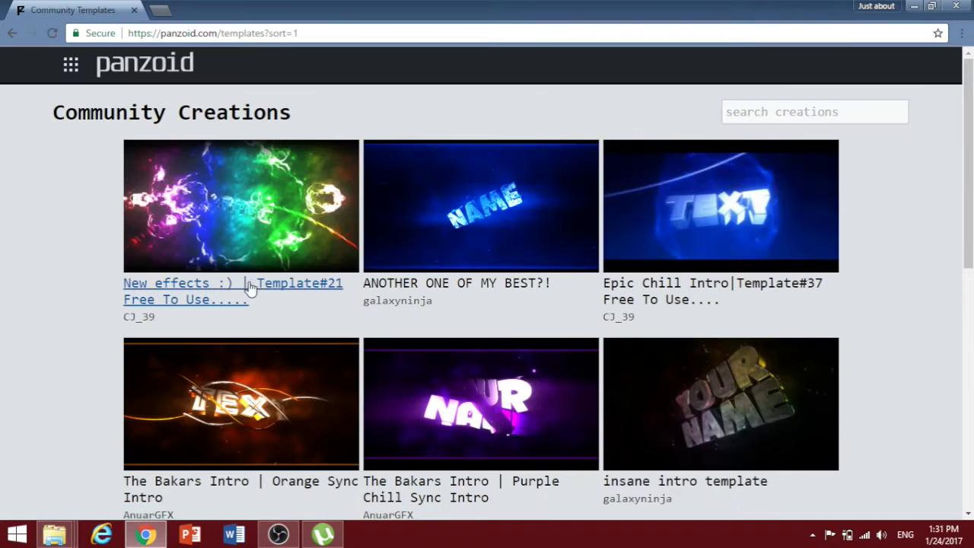
pyautogui.scroll(-15, 432, 409)
pyautogui.scroll(14, 432, 410)
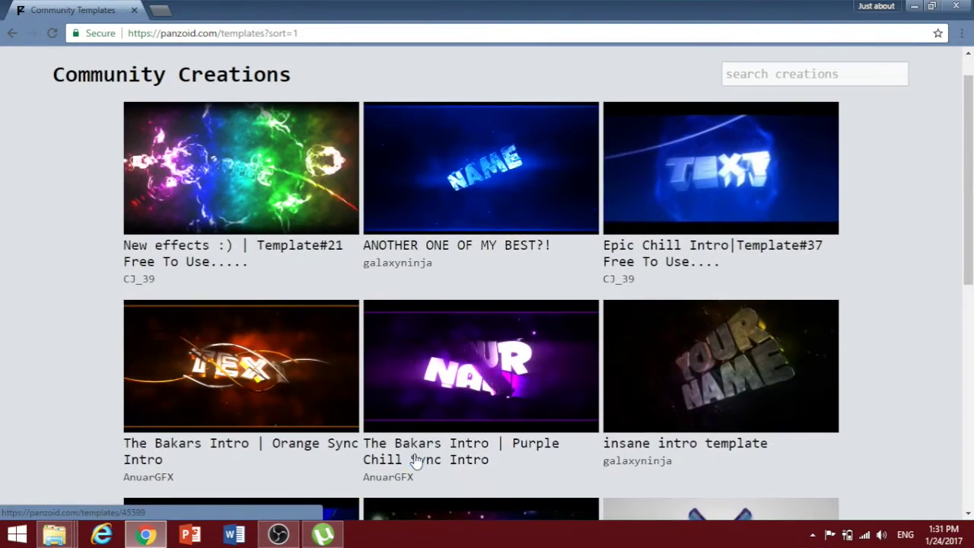
# - Load 'New effects :) | Template#21' in Clipmaker 2, then play and pause its rendered preview
pyautogui.click(291, 252)
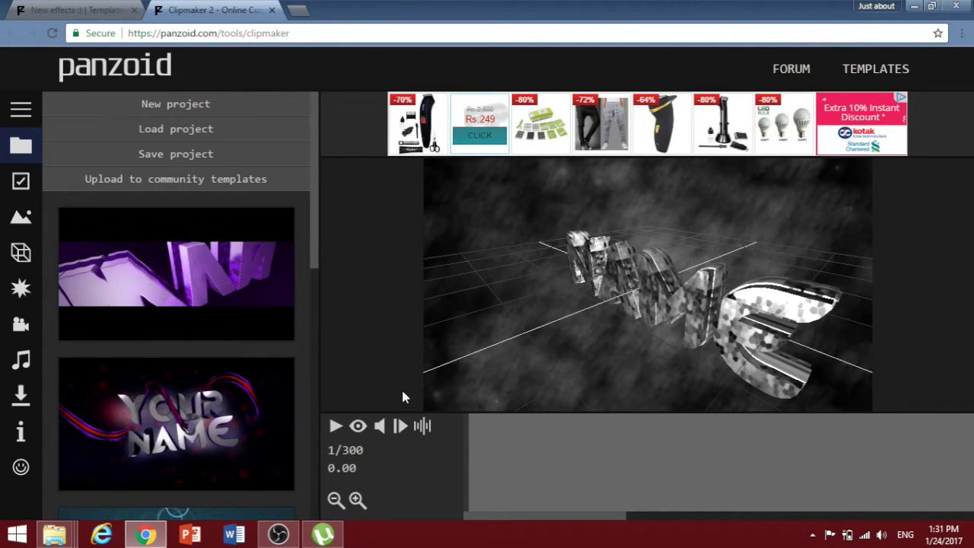
pyautogui.click(359, 428)
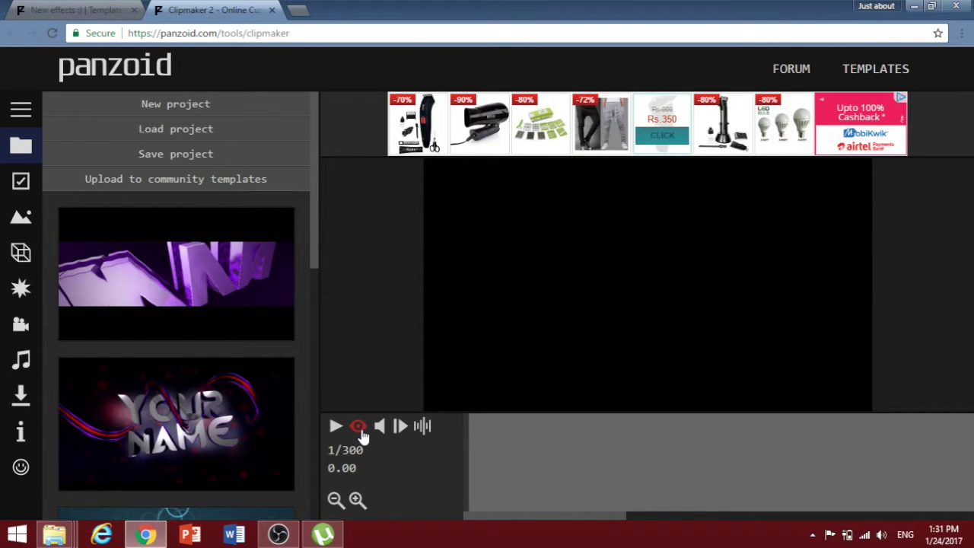
pyautogui.click(335, 428)
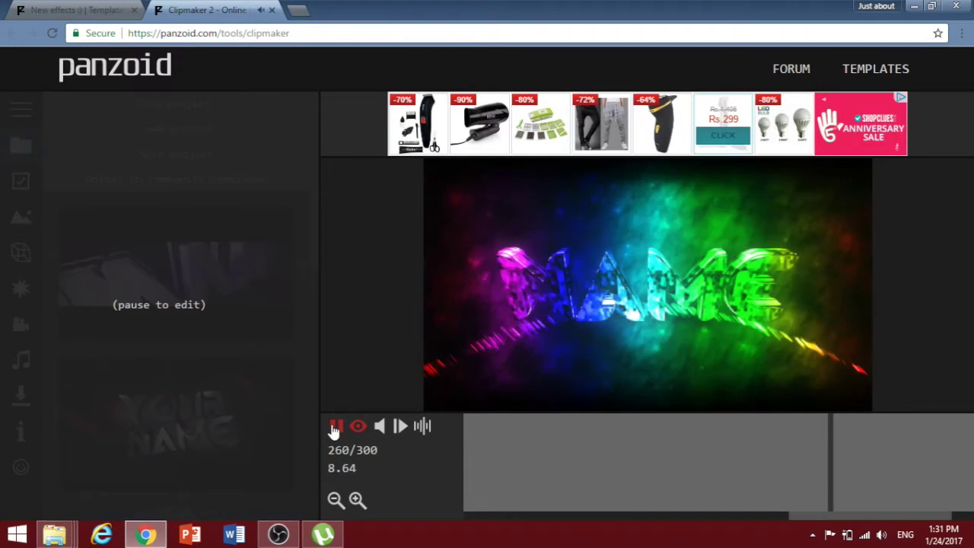
pyautogui.click(335, 428)
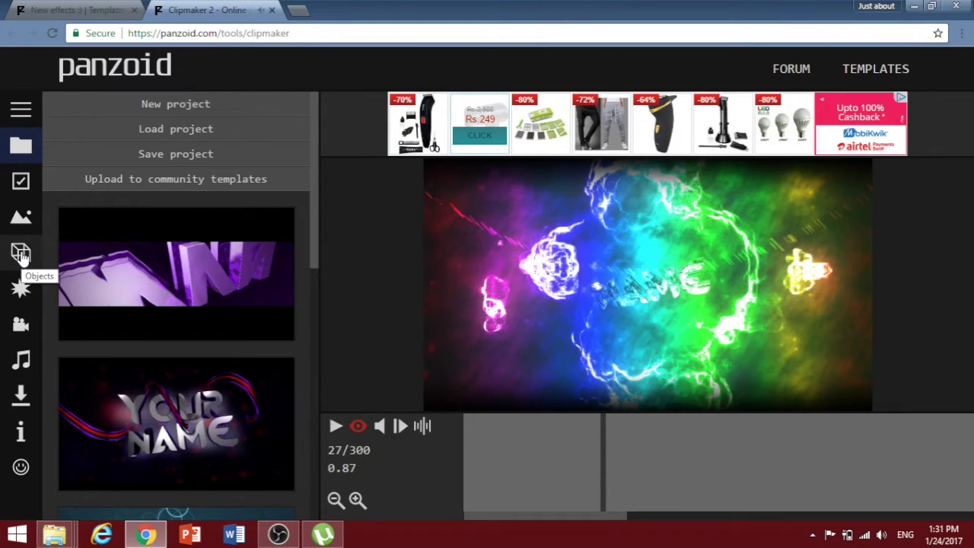
# - In the Objects list, change the first 3D text object from Name to INTRO
pyautogui.click(20, 254)
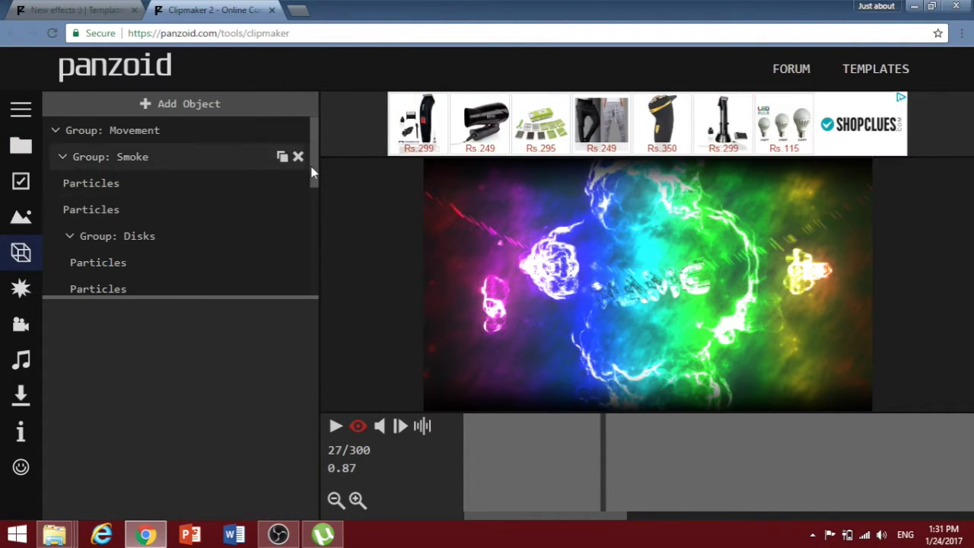
pyautogui.moveTo(315, 176); pyautogui.dragTo(315, 251)
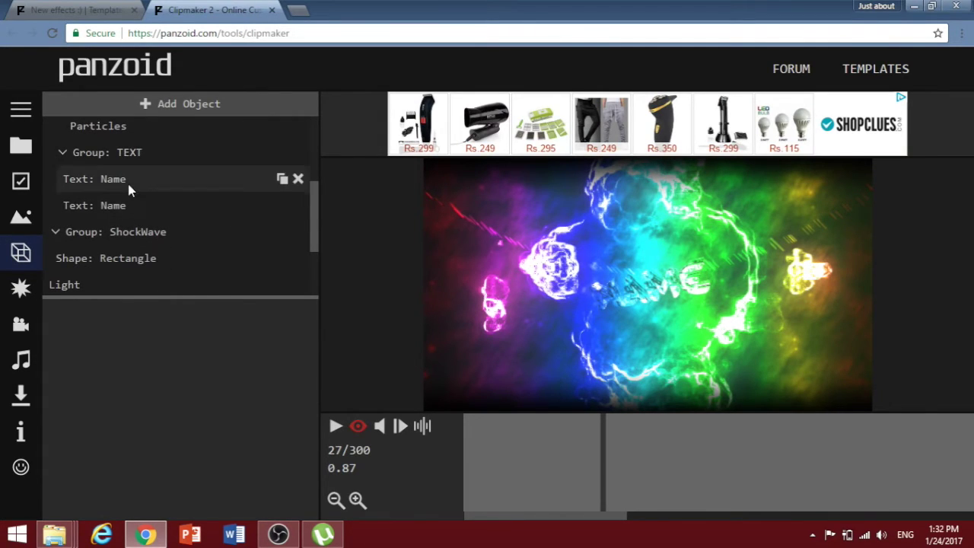
pyautogui.click(130, 187)
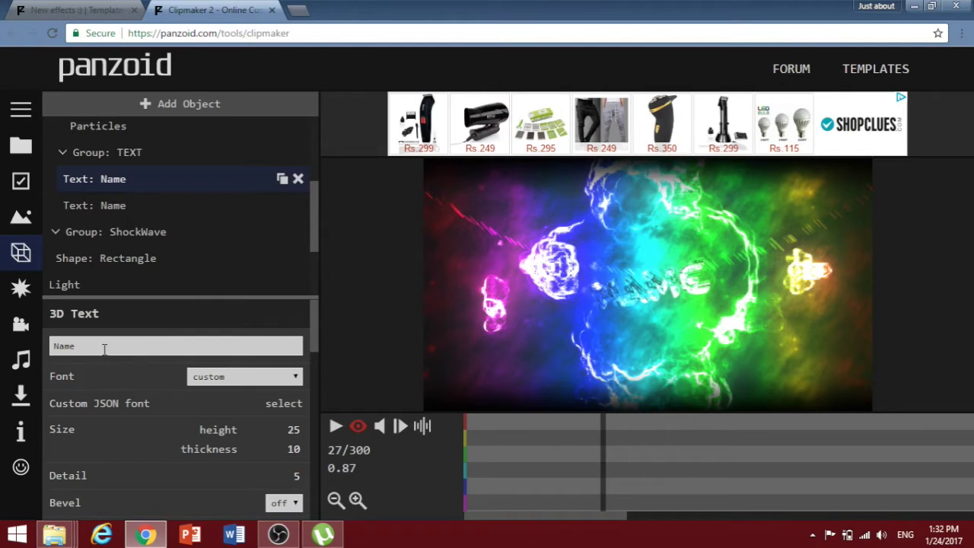
pyautogui.moveTo(102, 348); pyautogui.dragTo(50, 347)
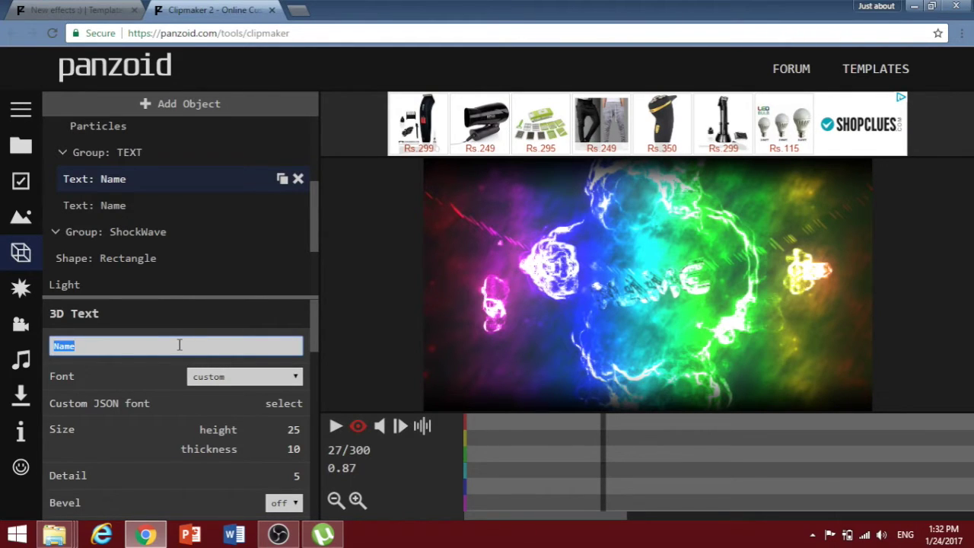
pyautogui.write('T')
pyautogui.write('IN')
pyautogui.write('TRO')
pyautogui.press('Return')
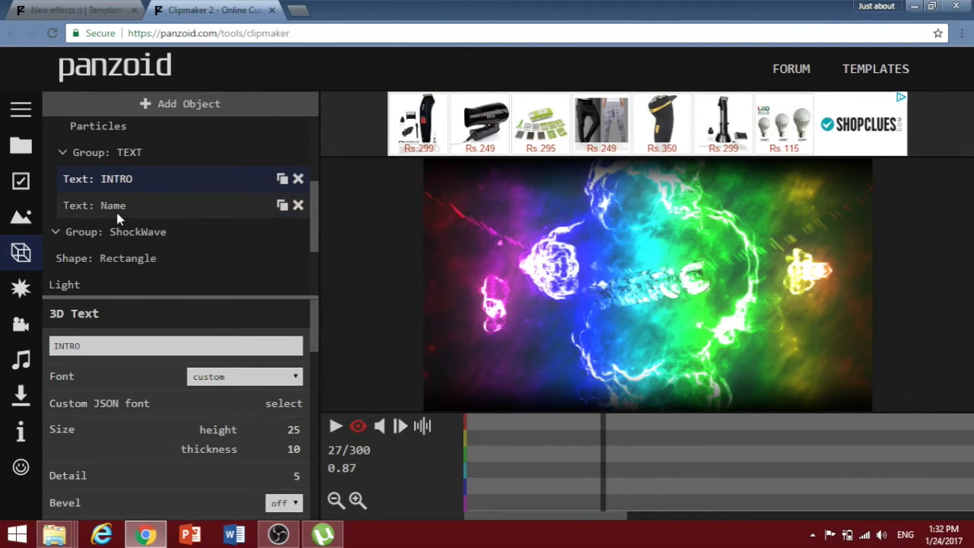
# - Change the second 3D text object from Name to INTRO as well
pyautogui.click(119, 207)
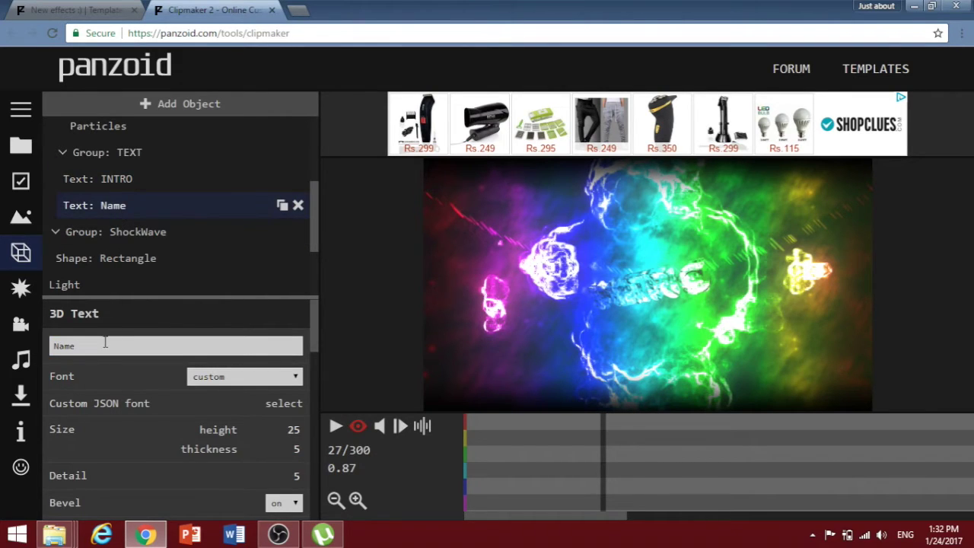
pyautogui.moveTo(104, 346); pyautogui.dragTo(51, 350)
pyautogui.write('INTRO')
pyautogui.press('Return')
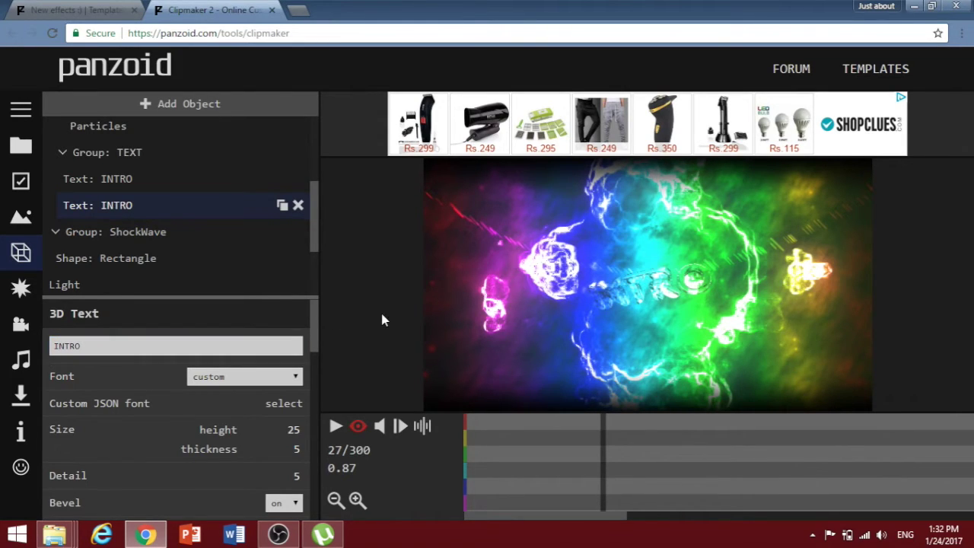
# - Play the preview with the new INTRO text and pause it at frame 276 of 300
pyautogui.click(337, 429)
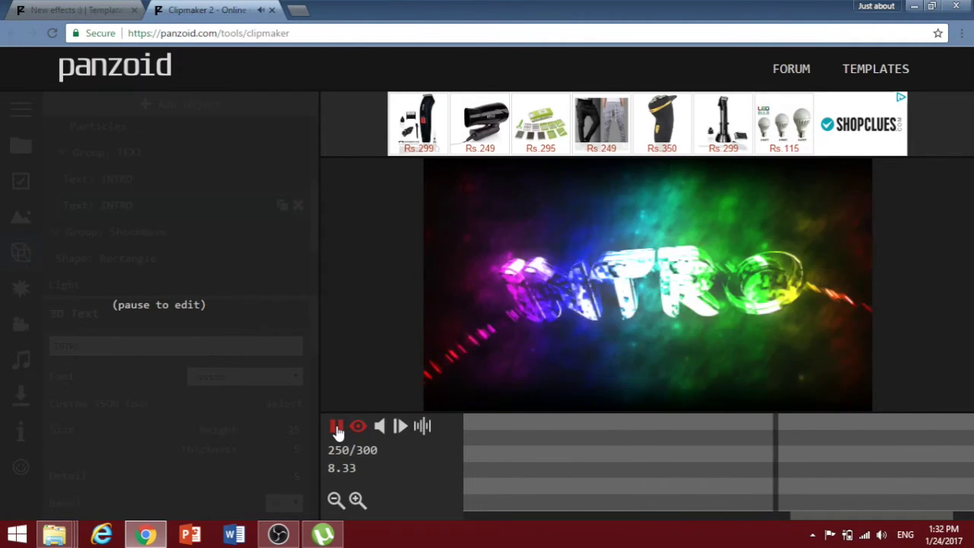
pyautogui.click(337, 427)
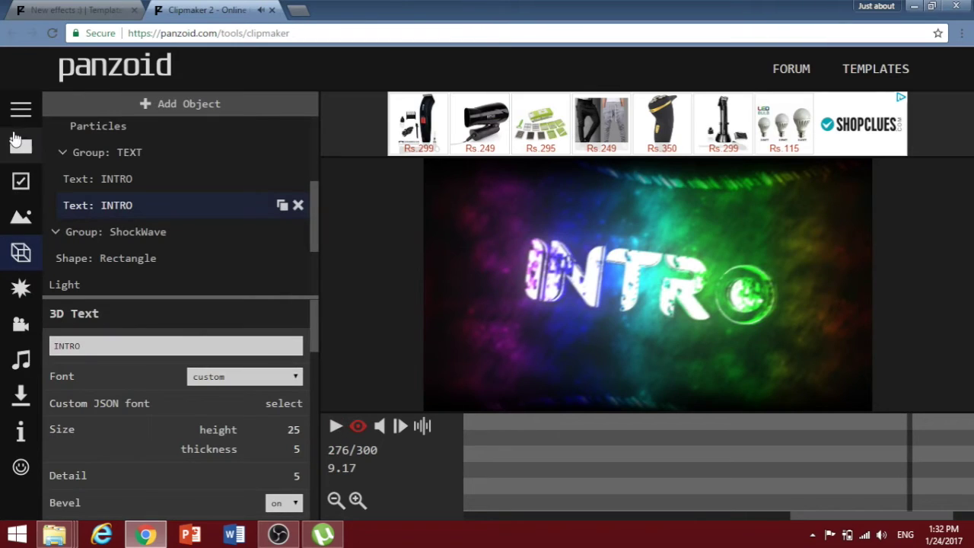
pyautogui.moveTo(17, 125)
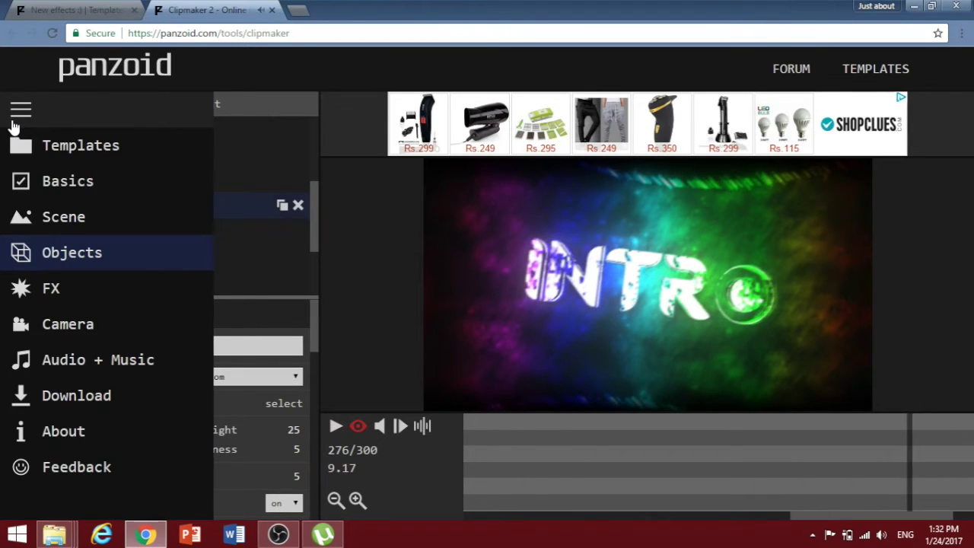
# - Open the Download panel with Mode balanced and Format .mkv (vp8/opus)
pyautogui.click(76, 396)
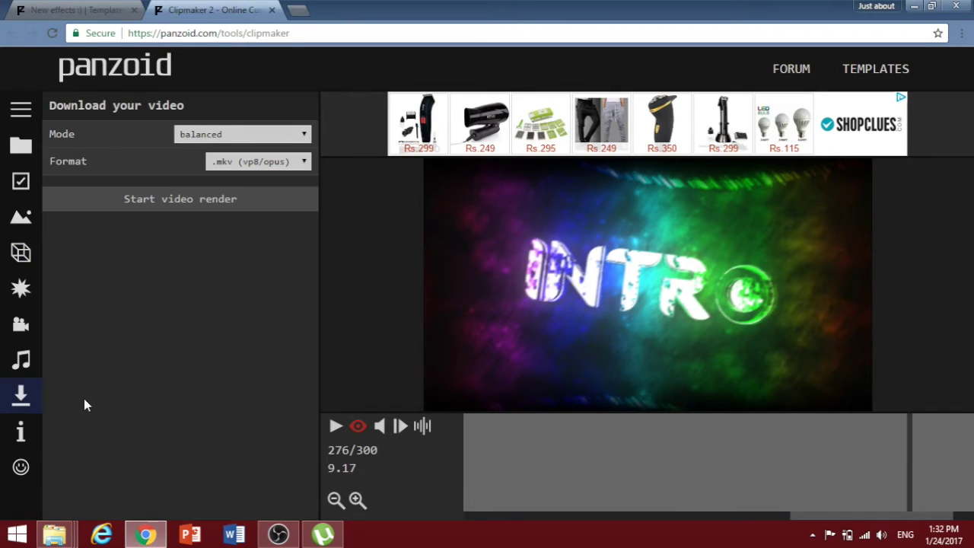
pyautogui.click(214, 133)
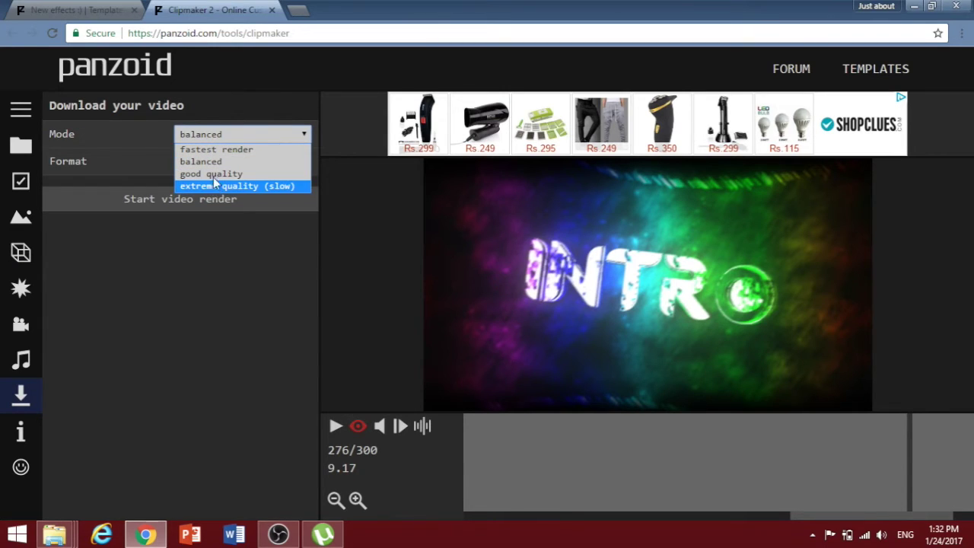
pyautogui.click(218, 163)
pyautogui.click(249, 165)
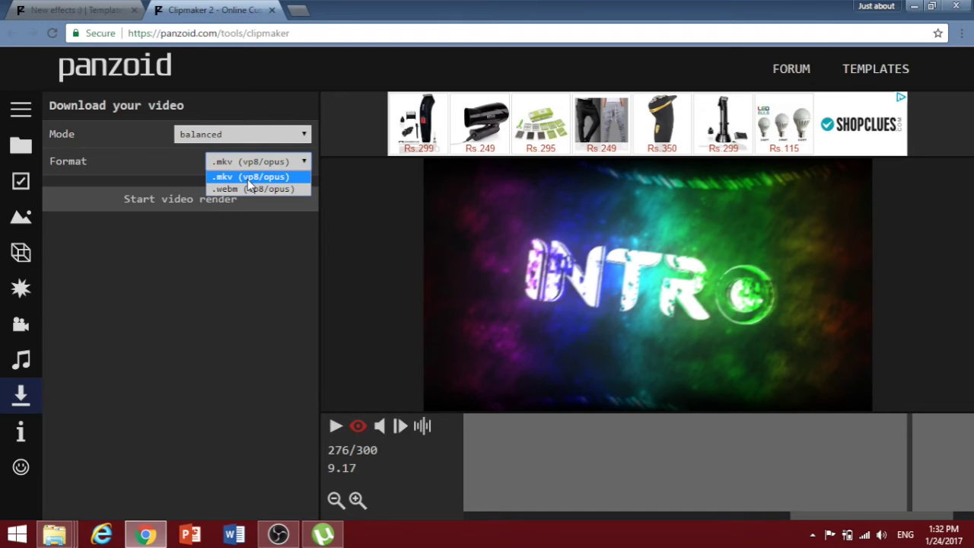
pyautogui.click(260, 180)
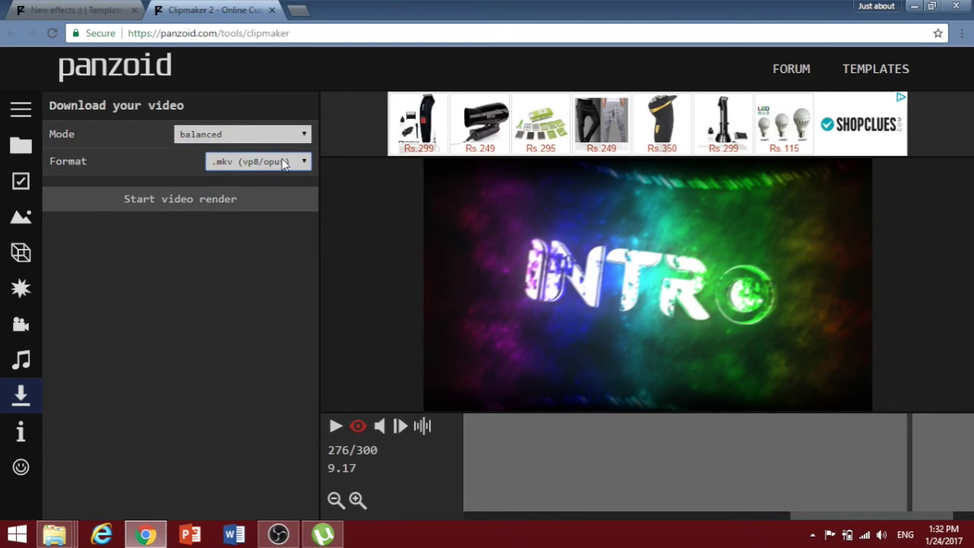
# - Start rendering the INTRO video for download
pyautogui.click(238, 199)
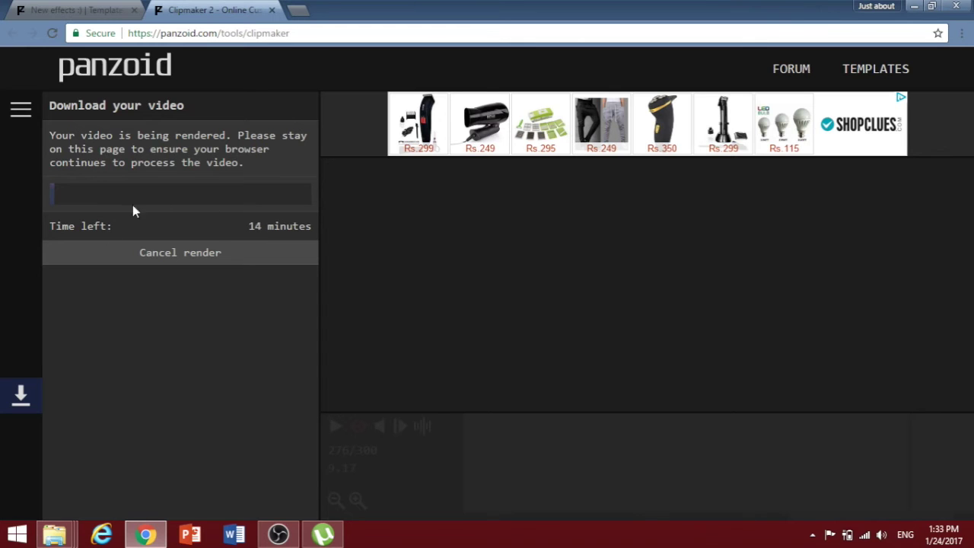
# - Play the 'video' file from the Downloads folder in Media Player Classic
pyautogui.moveTo(55, 535)
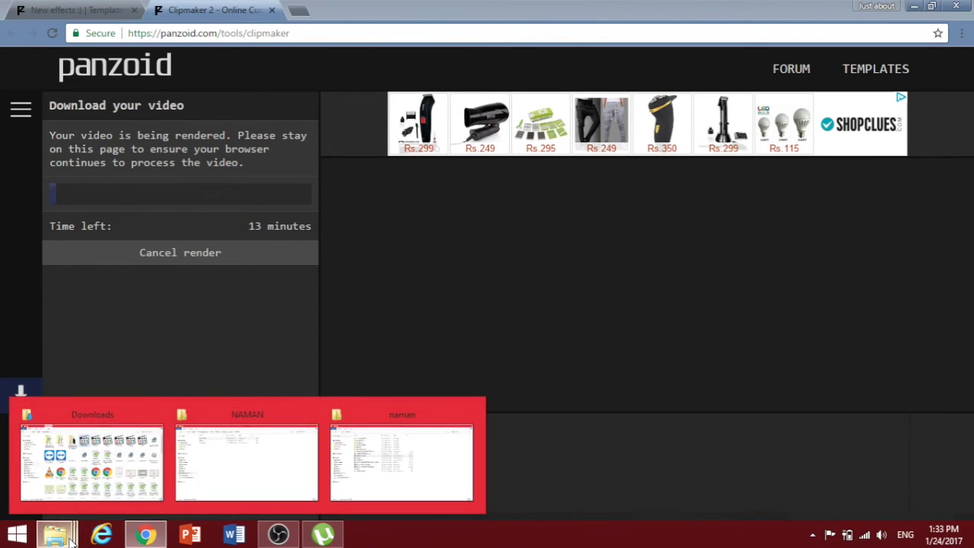
pyautogui.click(86, 484)
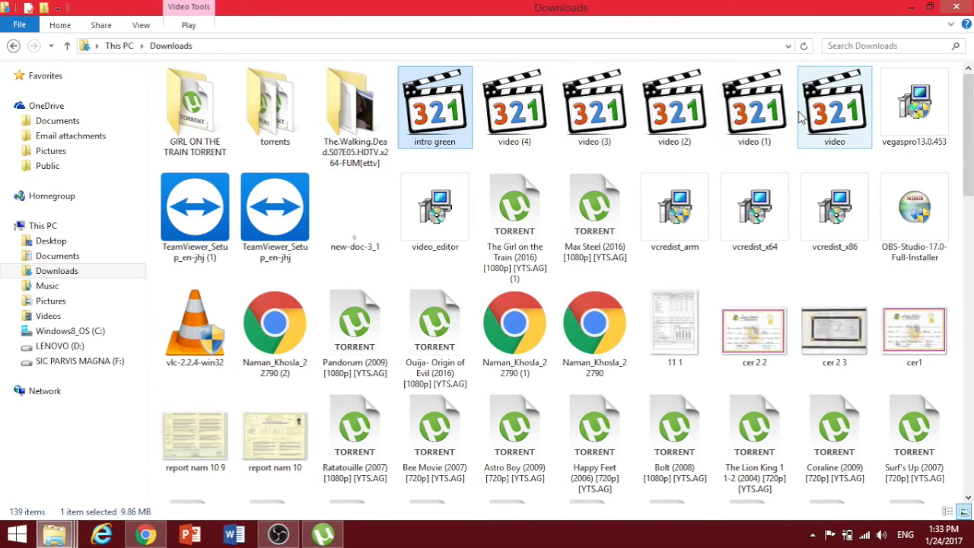
pyautogui.click(826, 116)
pyautogui.doubleClick(825, 114)
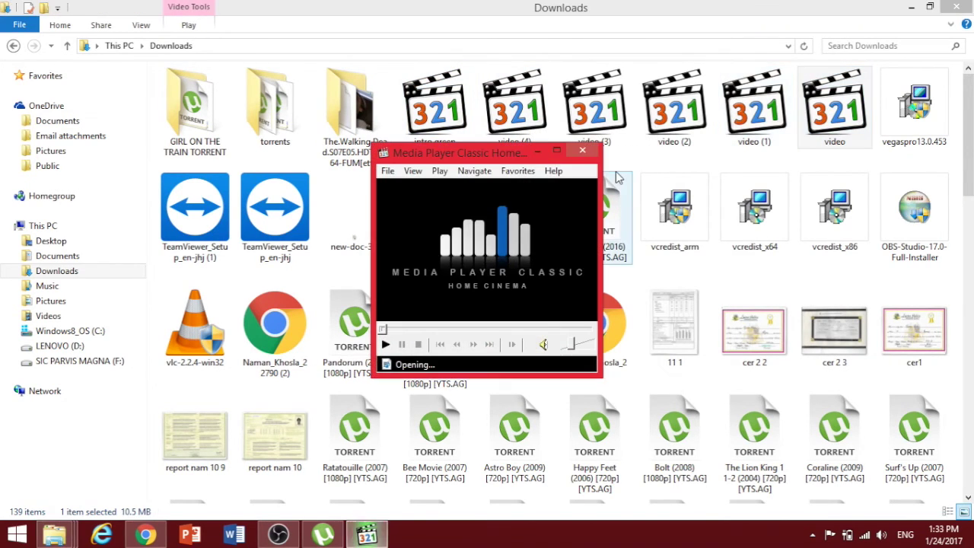